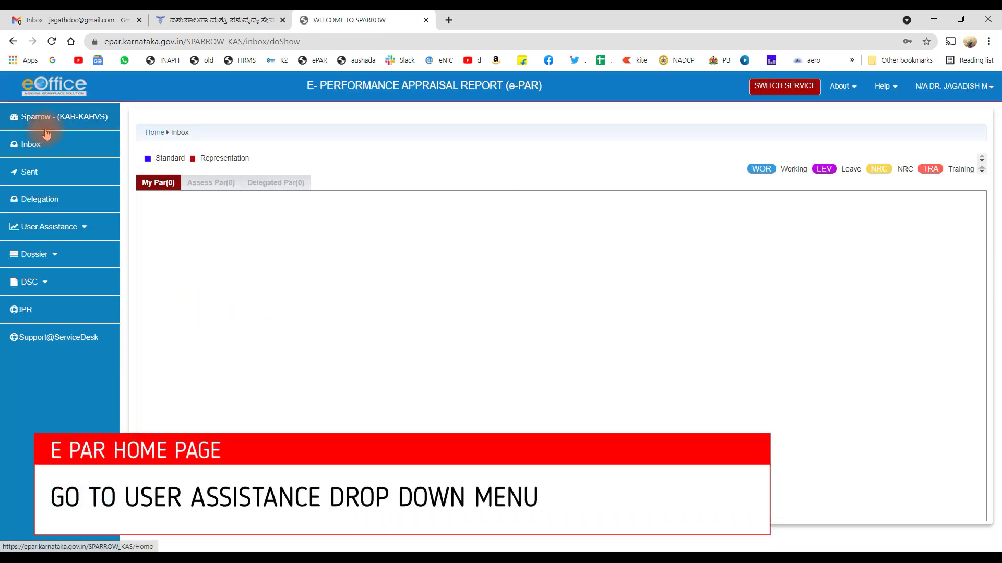
Step: Open self workflow creation and start creating a workflow for the 2020-2021 assessment period
left_click(85, 228)
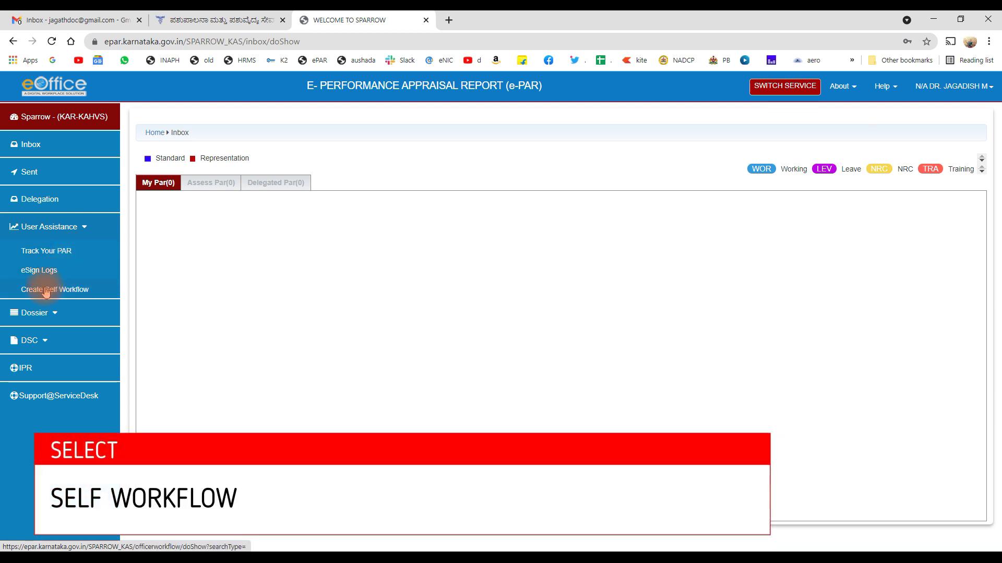
left_click(67, 293)
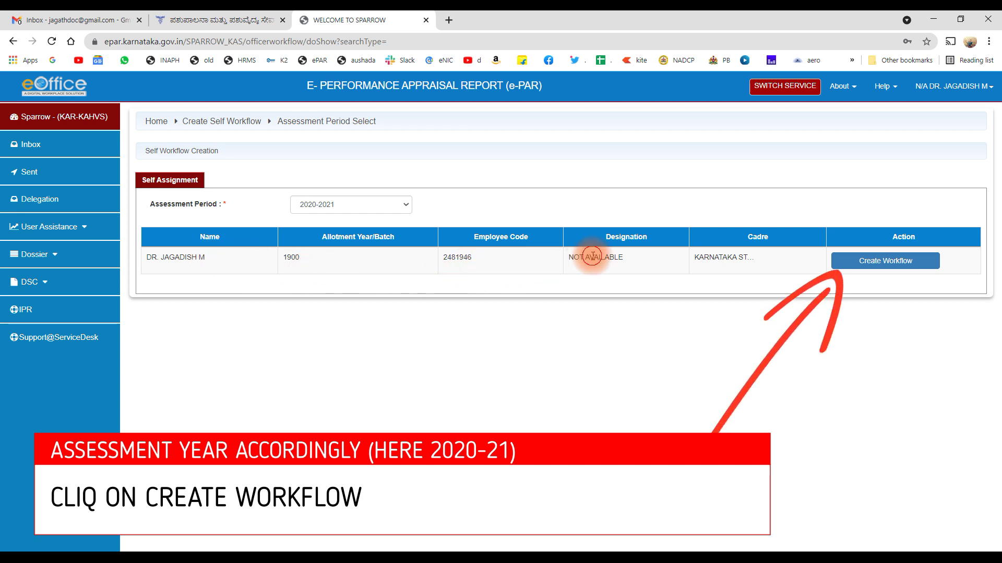
left_click_drag(703, 257, 709, 257)
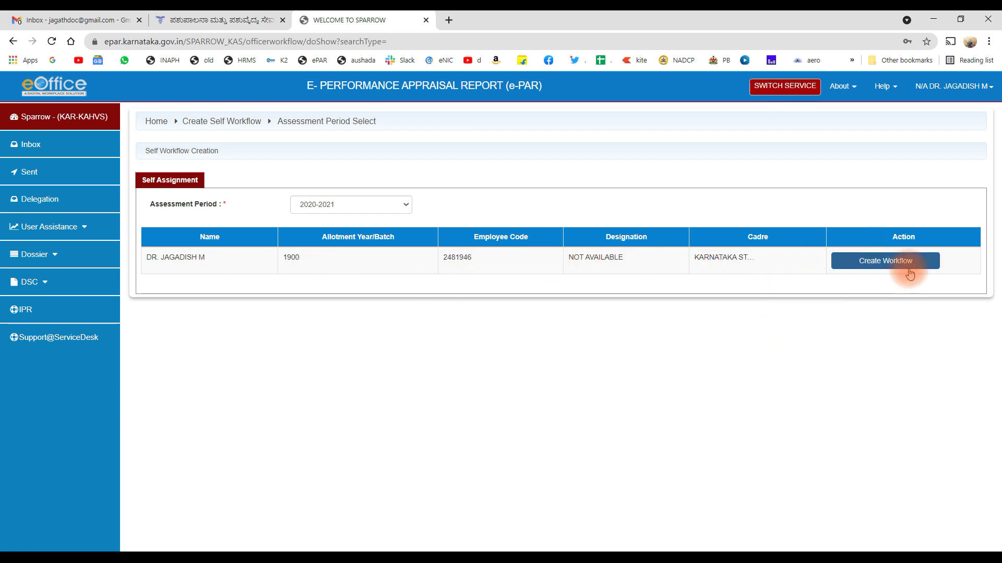
left_click(902, 265)
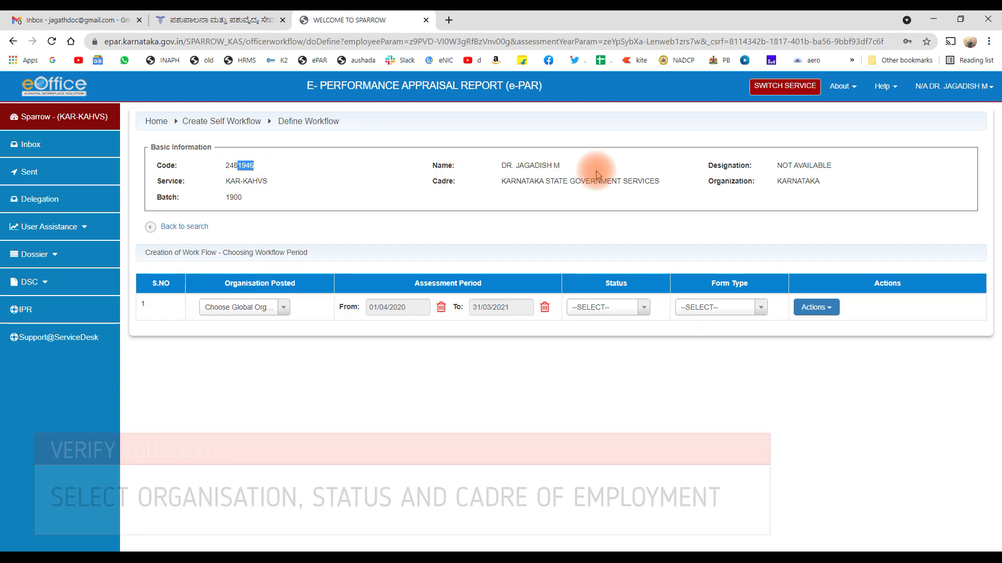
Step: Set the organisation posted to KARNATAKA, status to WORKING and form type to FormI for Group A, B and C posts, and continue
left_click_drag(810, 181, 806, 181)
left_click(278, 184)
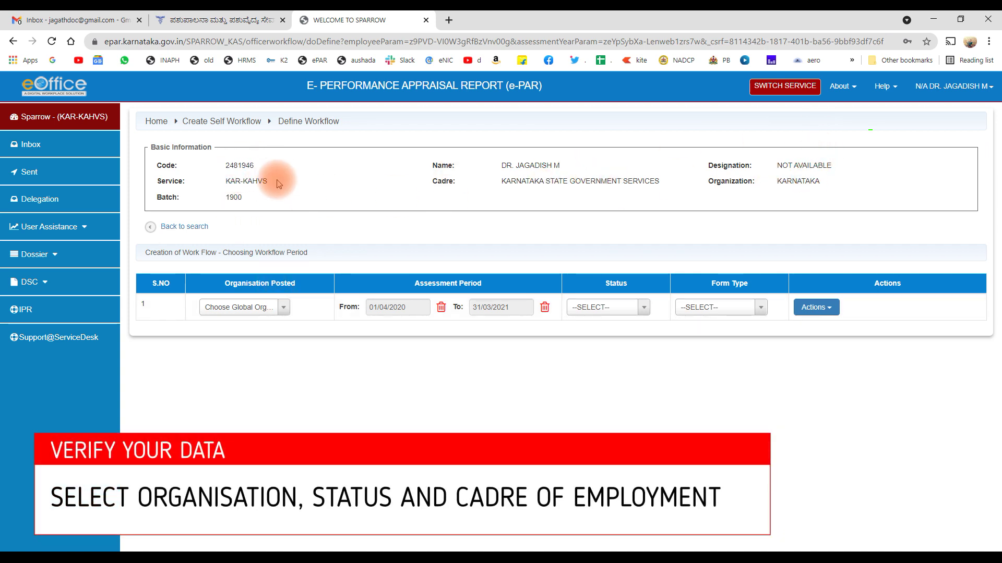
left_click(281, 307)
left_click(241, 372)
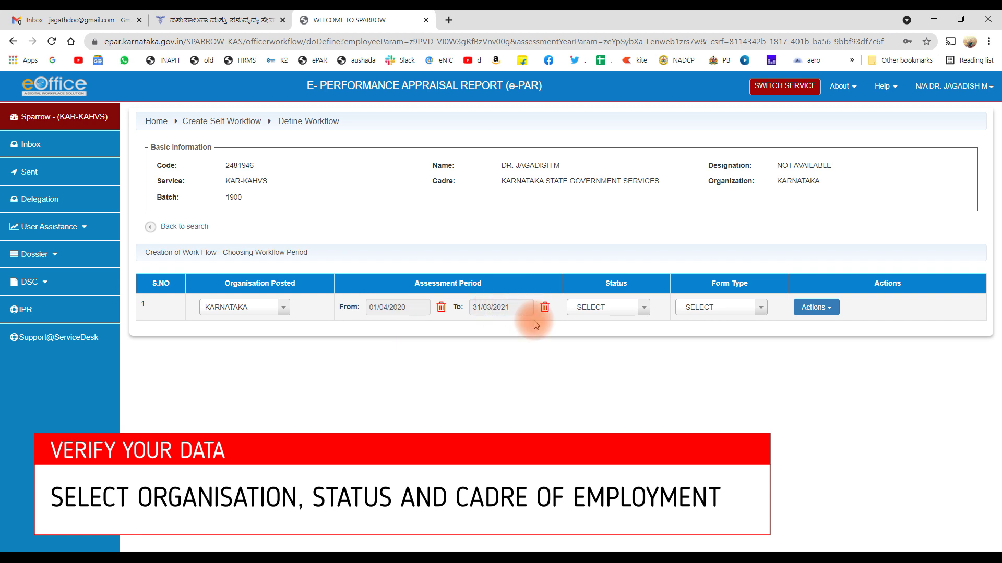
left_click(643, 309)
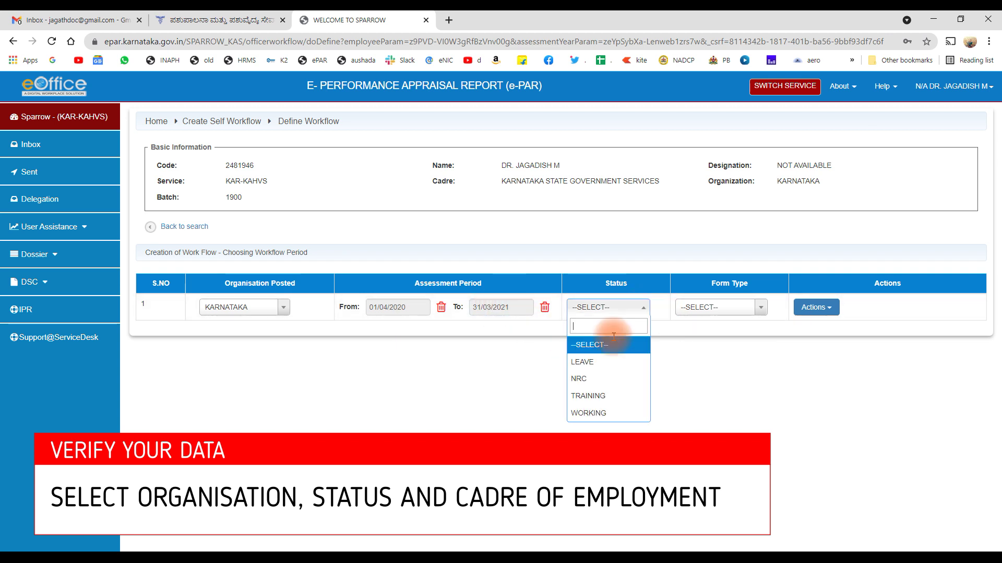
left_click(590, 413)
left_click(761, 308)
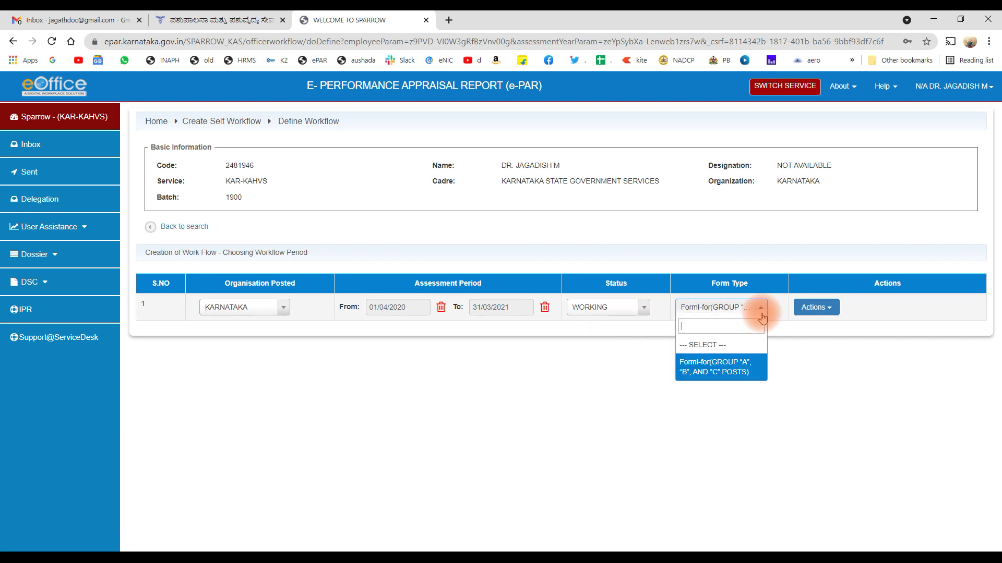
left_click(719, 365)
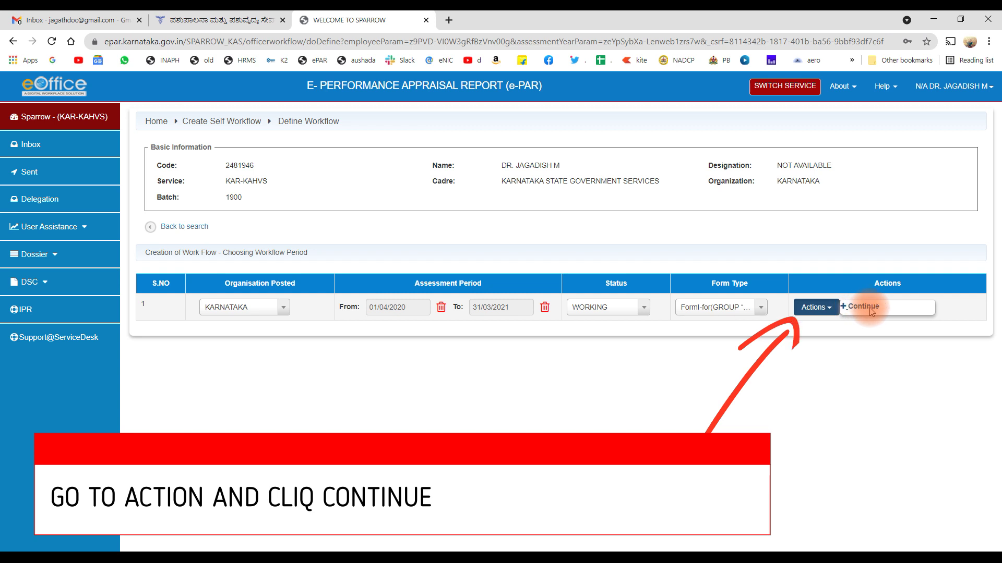
left_click(867, 306)
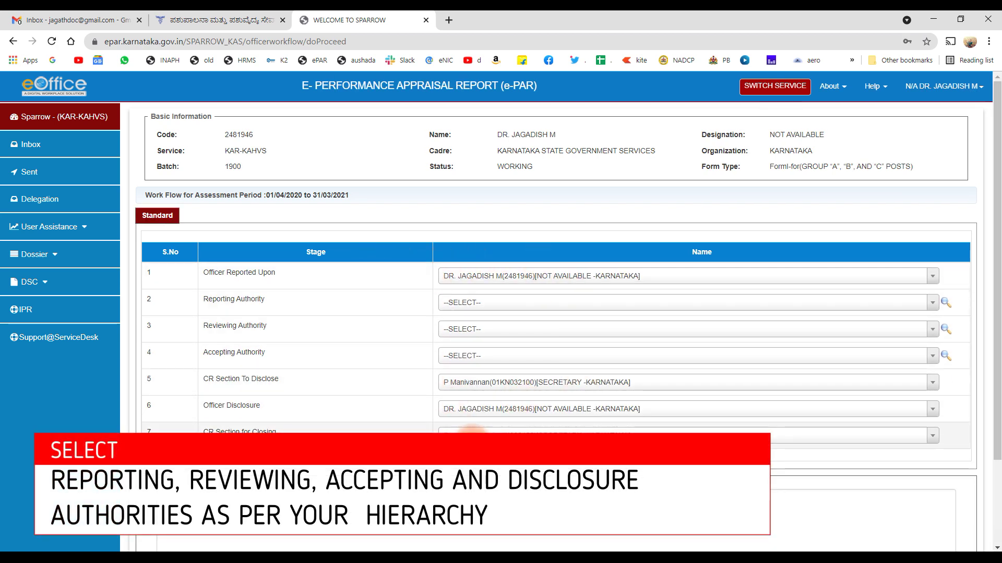
Step: Check the preset choices for Officer Reported Upon, CR Section To Disclose, Officer Disclosure and CR Section for Closing
left_click(473, 284)
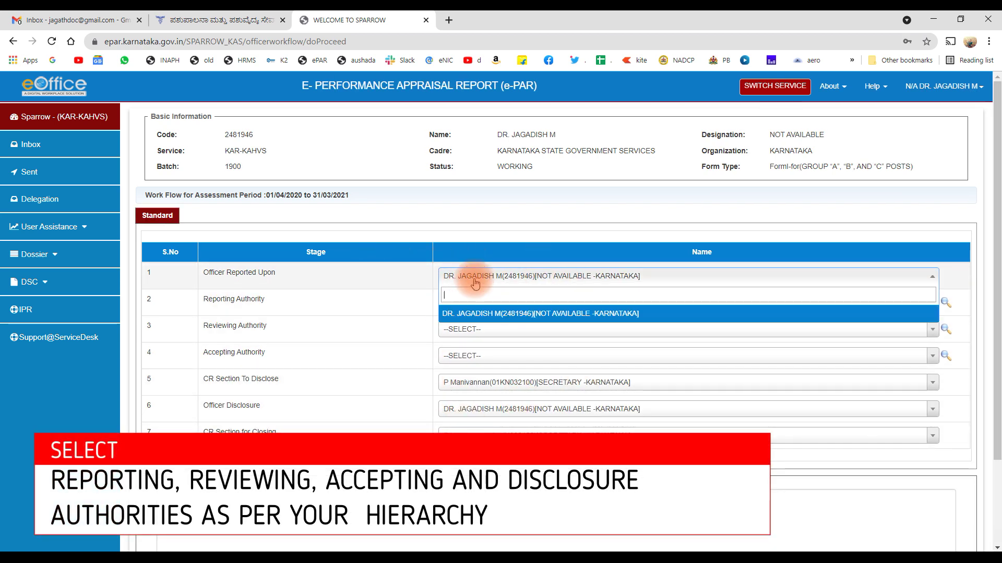
left_click(472, 309)
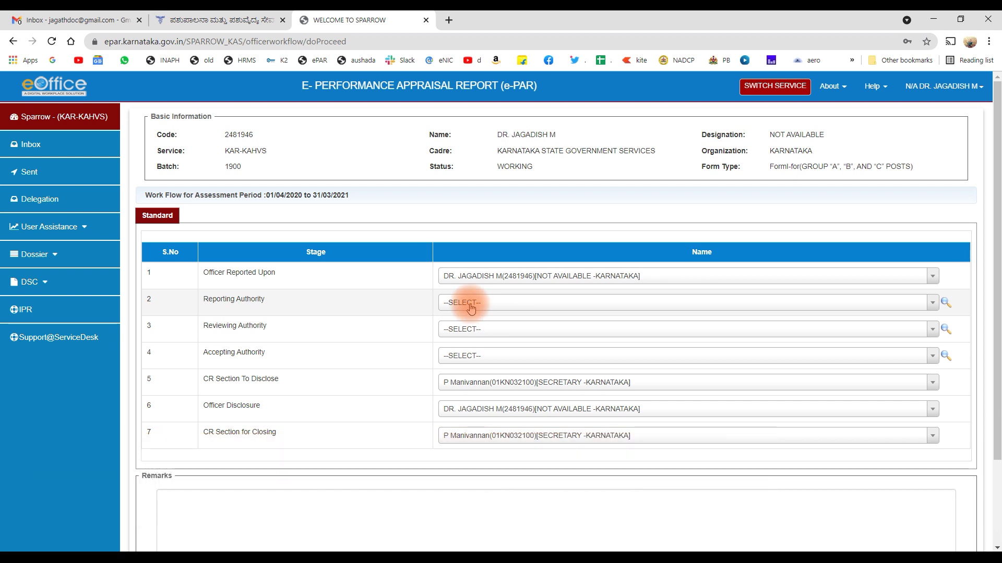
left_click(466, 388)
left_click(467, 421)
left_click(468, 410)
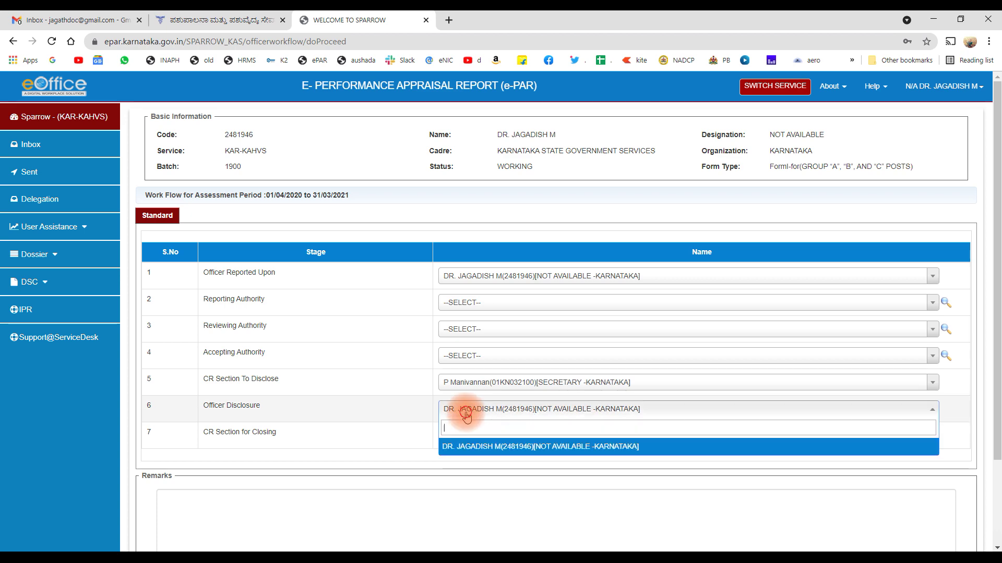
left_click(467, 446)
left_click(470, 436)
left_click(475, 473)
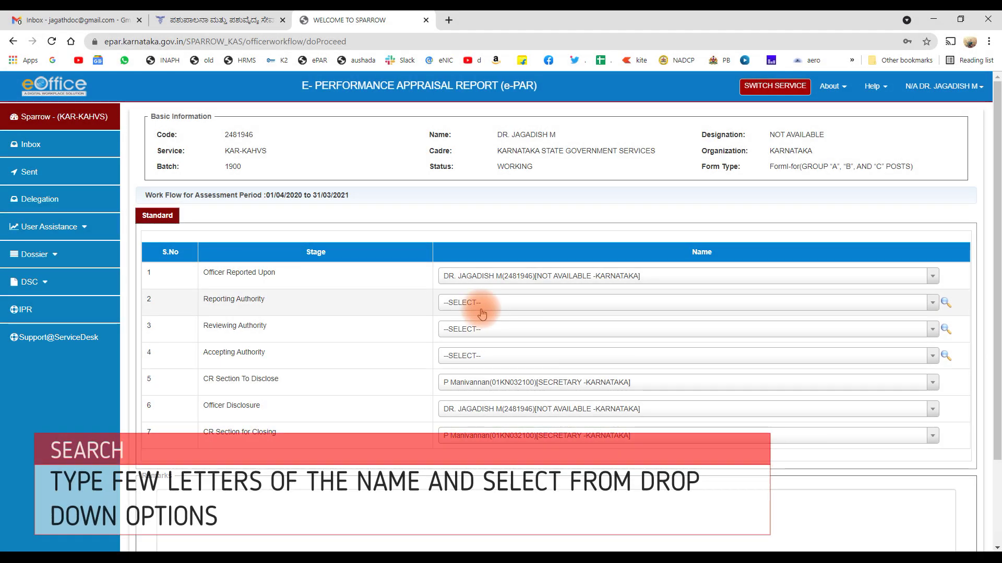
Step: Search the Reporting Authority list by the officer's name and assign the matching officer
left_click(481, 308)
type("bv")
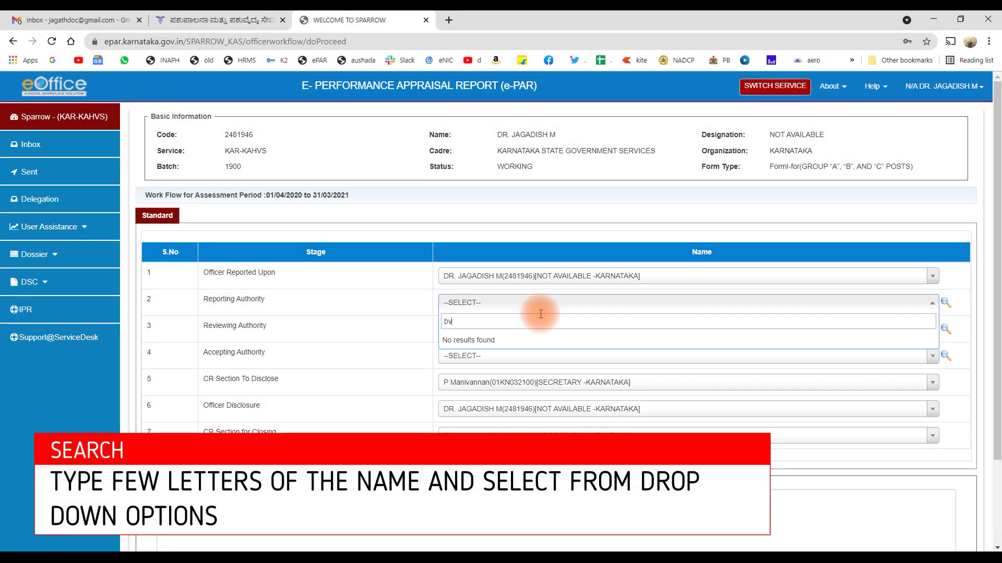
key("BackSpace")
key("BackSpace")
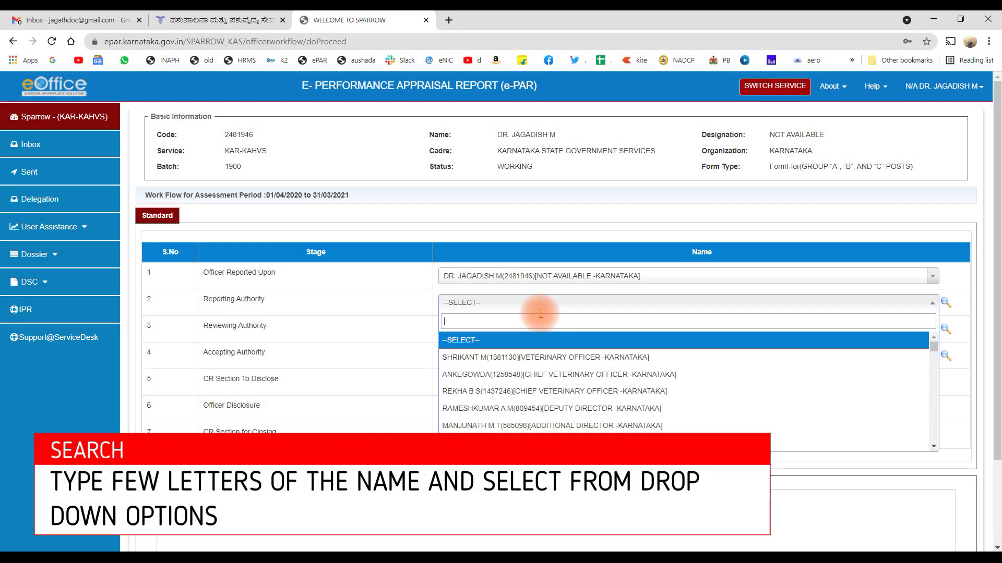
type("veerabh")
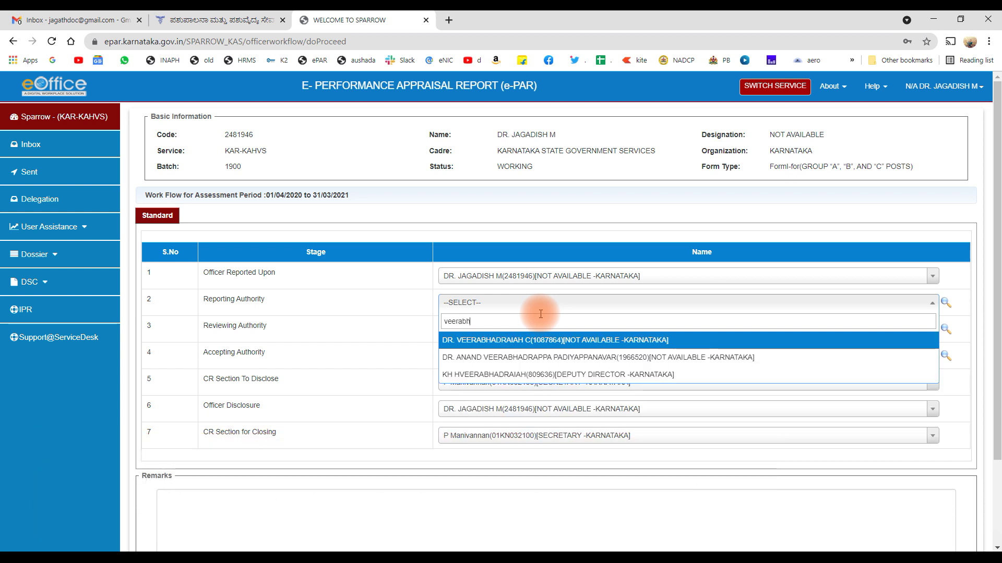
left_click(505, 342)
Step: Consult the hierarchy table in Revised work flow epar.pdf and assign the Joint Director as Reviewing Authority
key("alt+Tab")
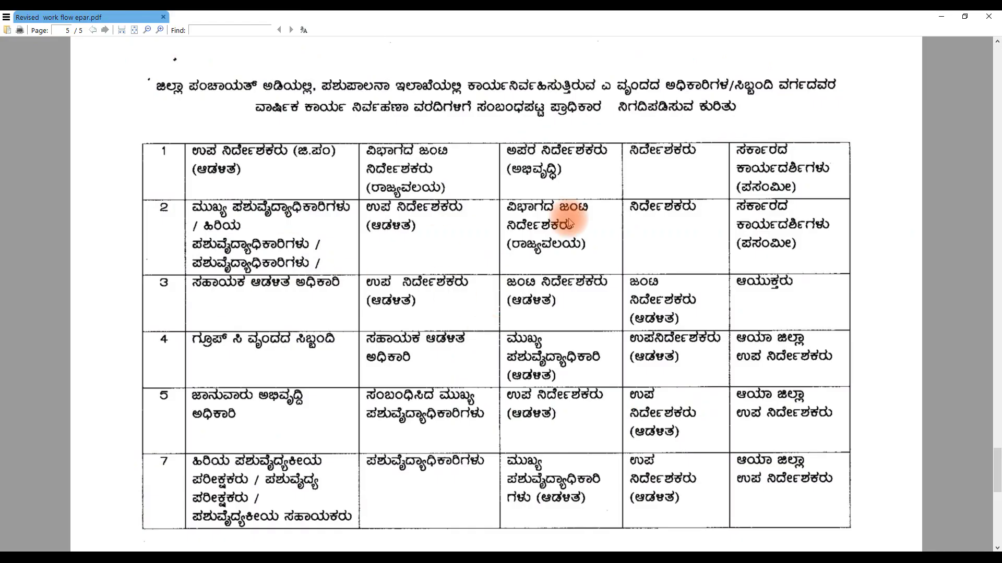
key("alt+Tab")
key("alt+Tab")
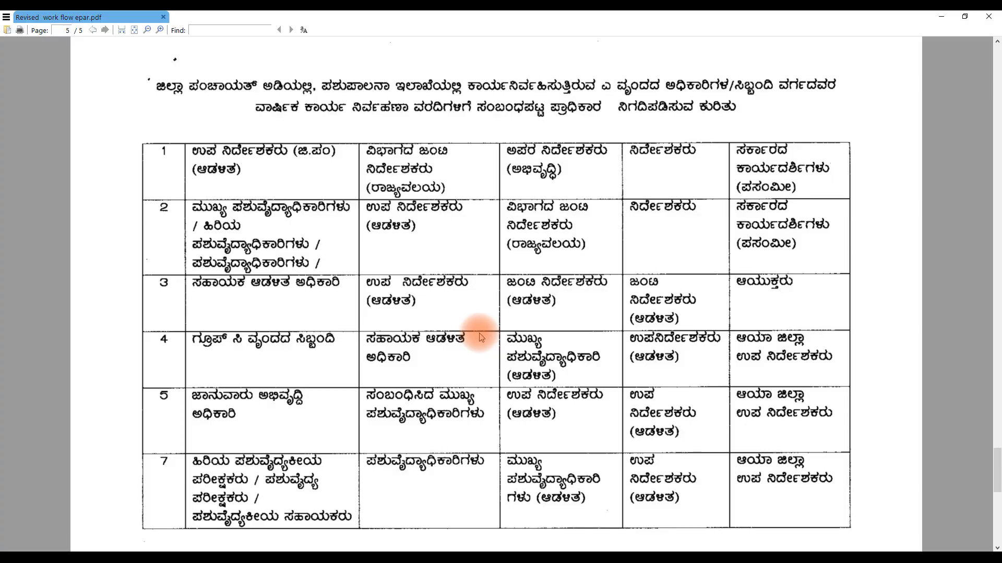
key("alt+Tab")
left_click(463, 329)
type("pm")
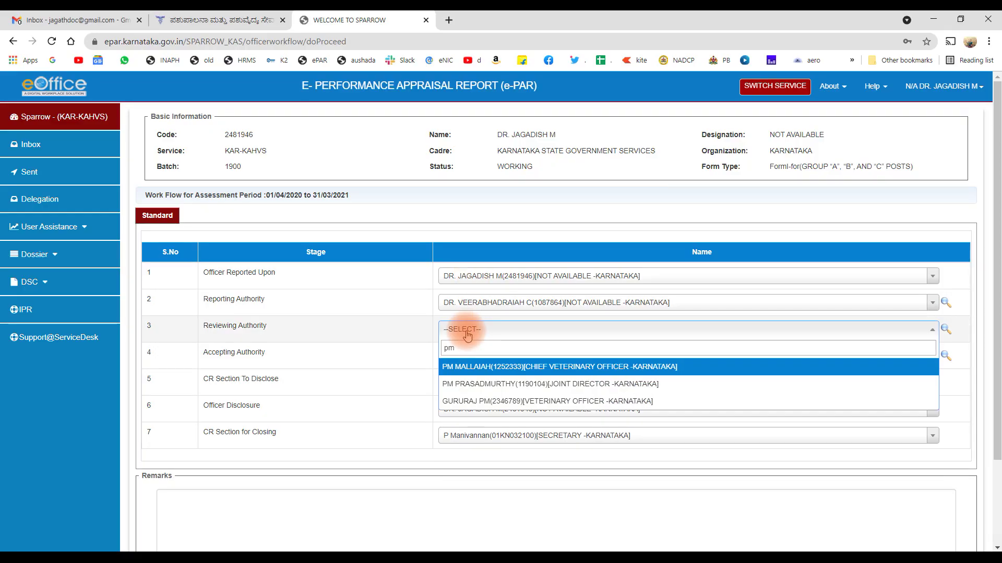
left_click(504, 386)
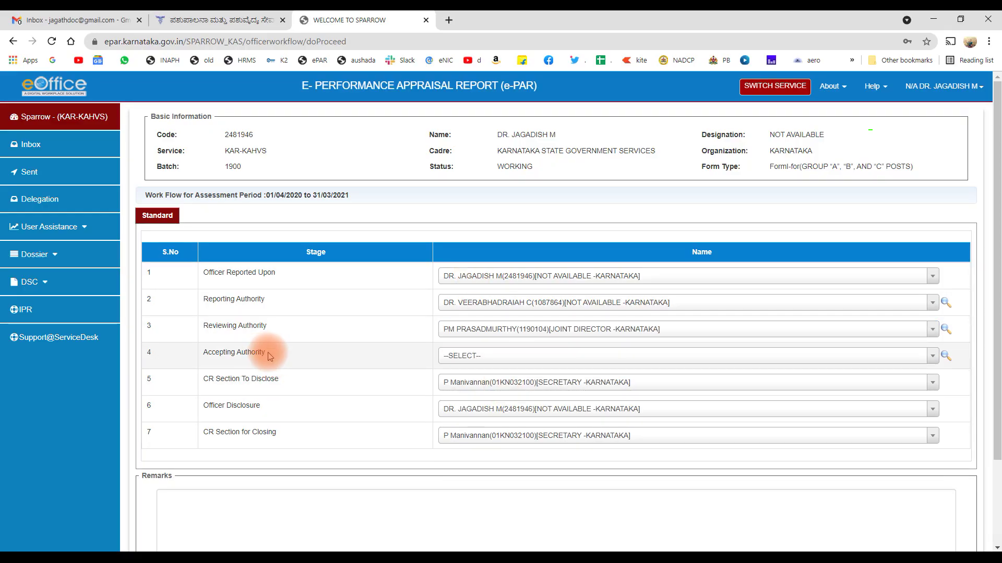
Step: Identify the director using the hierarchy PDF and the ahvs.kar.nic.in home page, and assign that officer as Accepting Authority
key("alt+Tab")
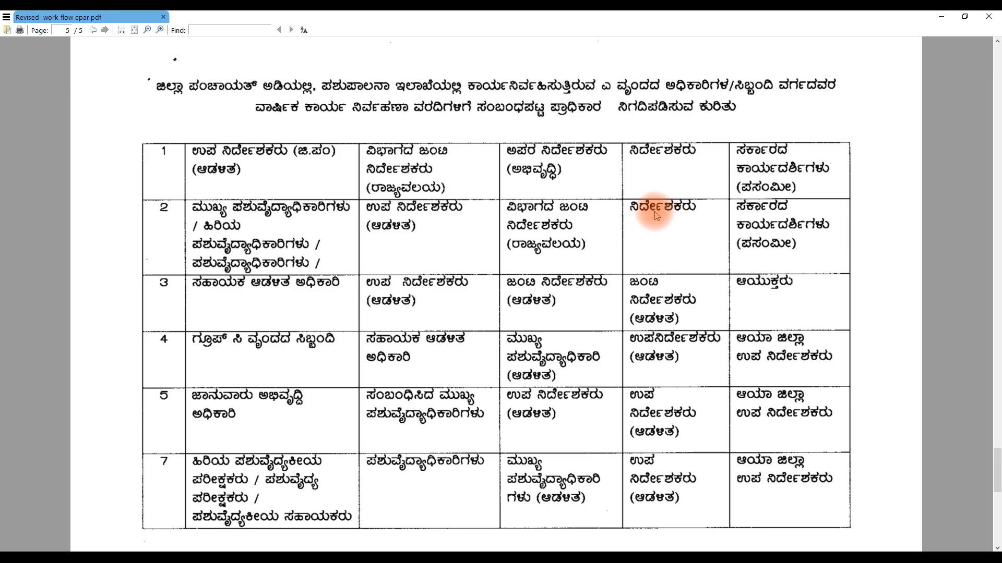
key("alt+Tab")
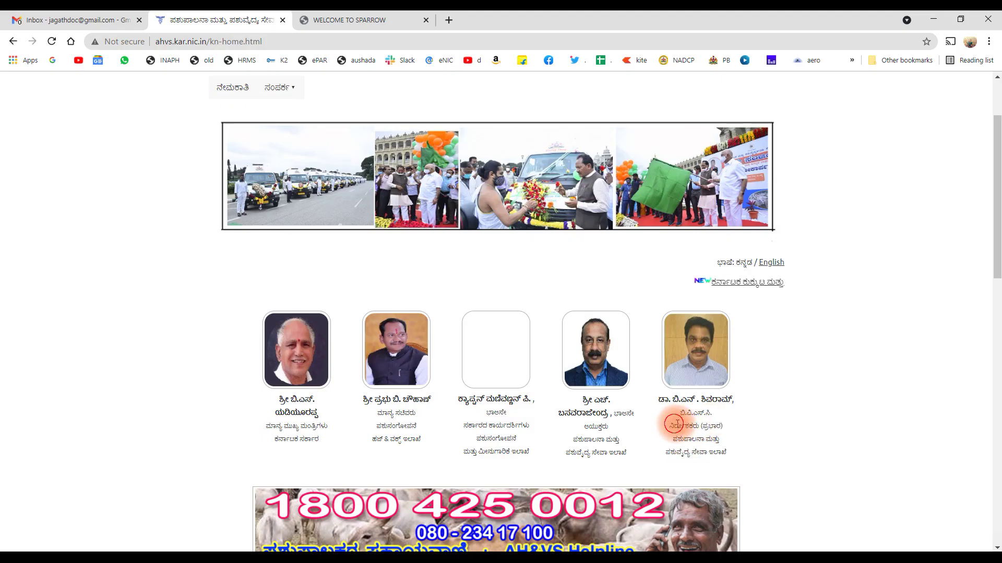
left_click_drag(655, 399, 721, 412)
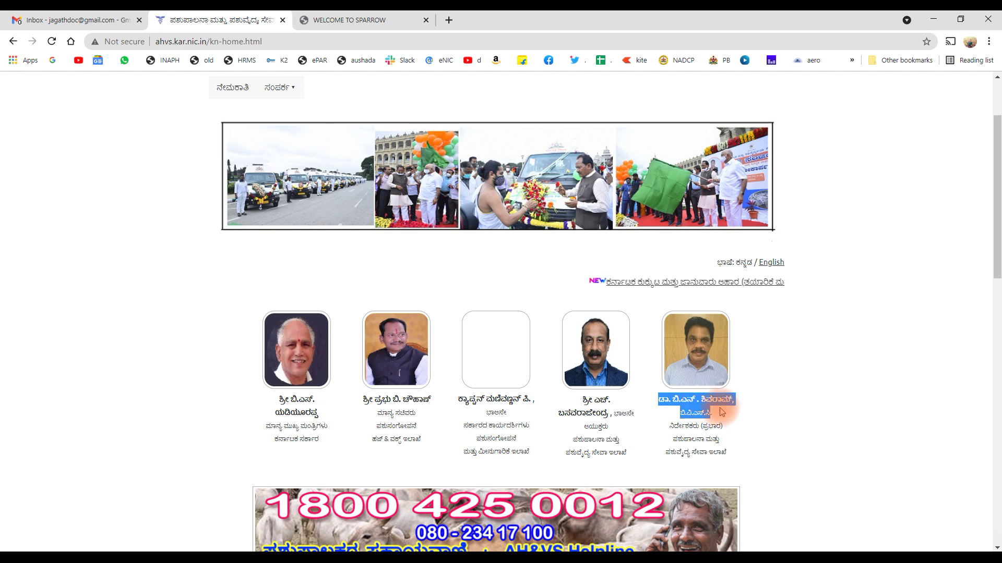
left_click(694, 420)
left_click(365, 20)
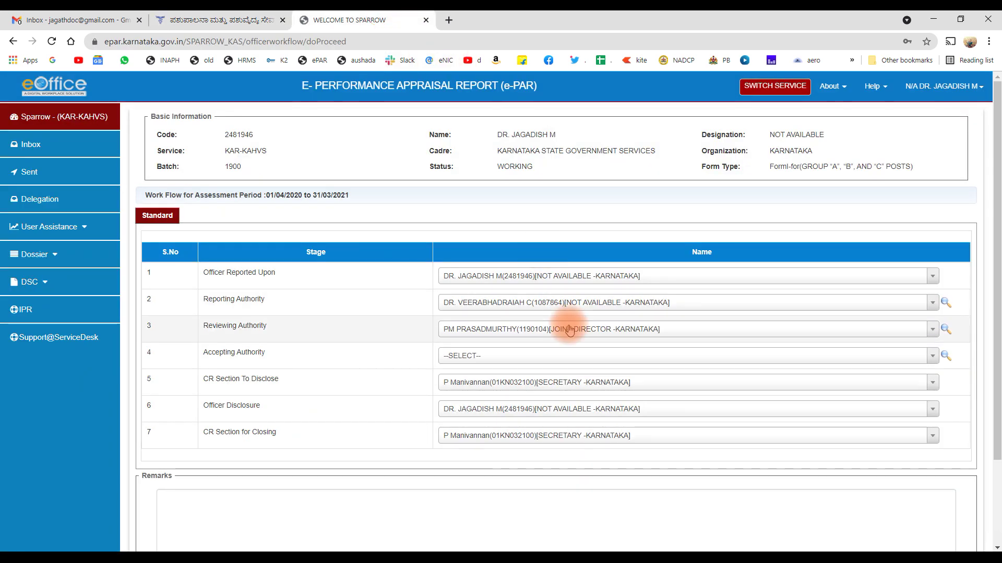
left_click(535, 359)
type("shivaram")
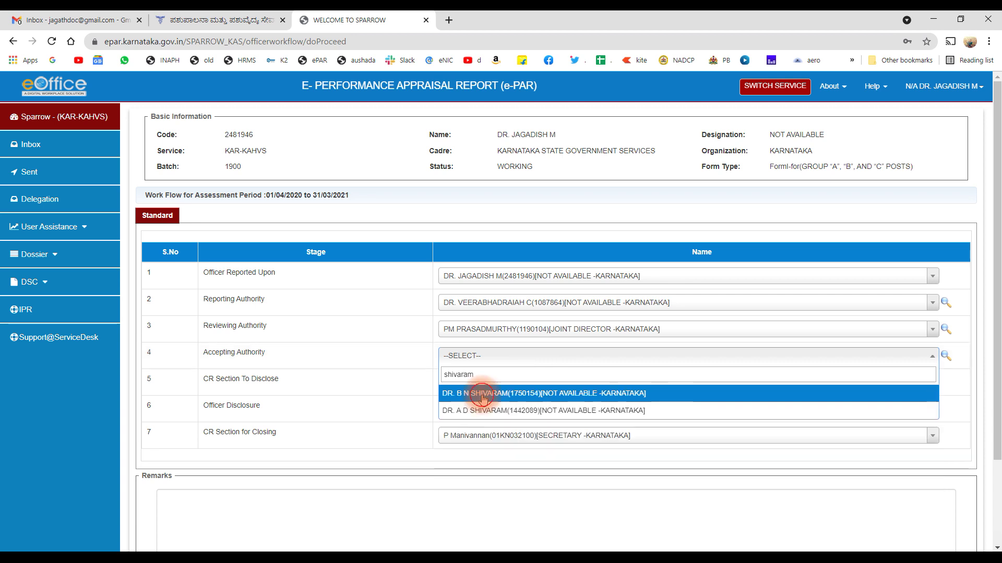
left_click(484, 400)
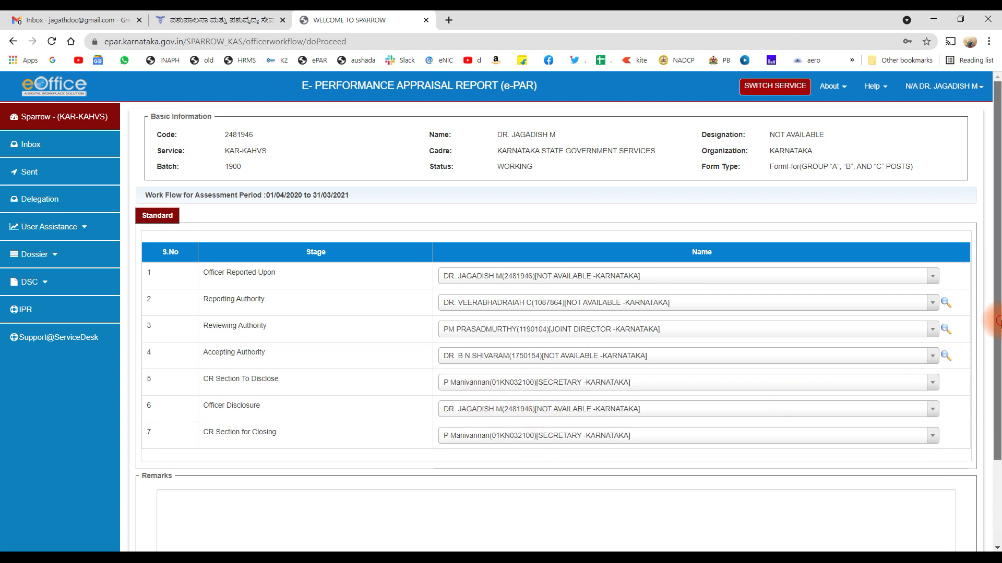
Step: Run an employee search for the Reviewing Authority by name with designation JOINT DIRECTOR, and choose the matching employee
scroll(452, 264, "down", 2)
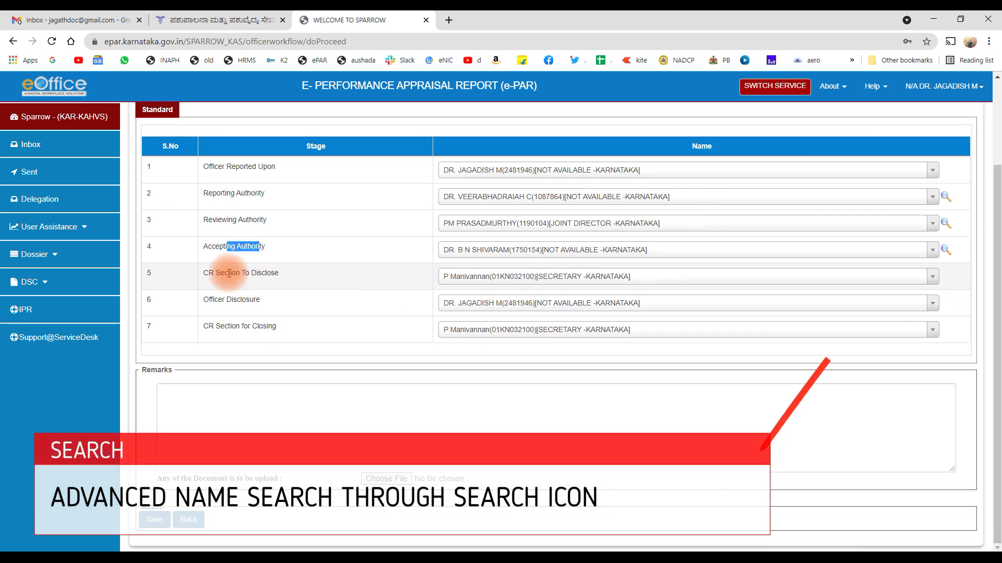
left_click_drag(228, 273, 260, 273)
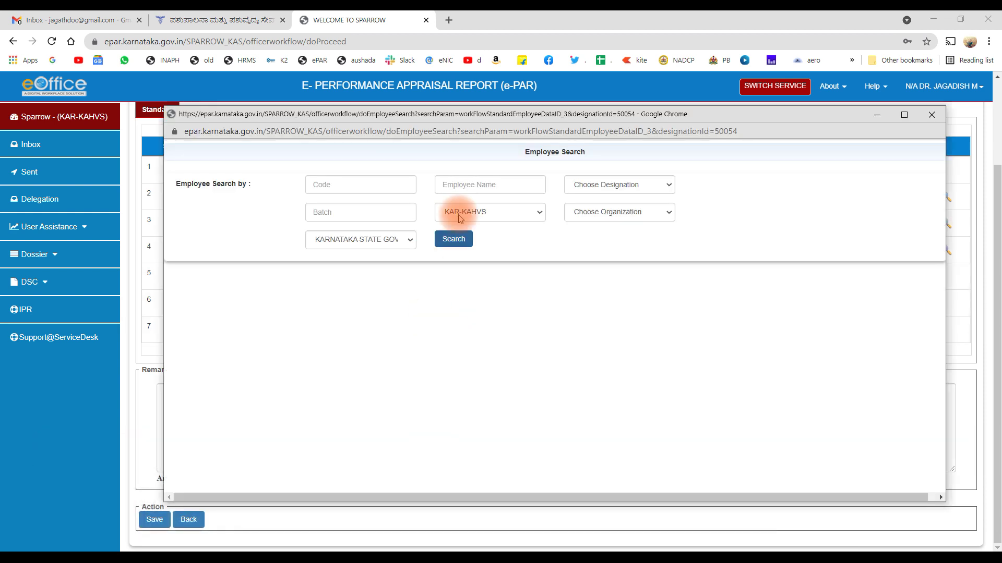
left_click(466, 185)
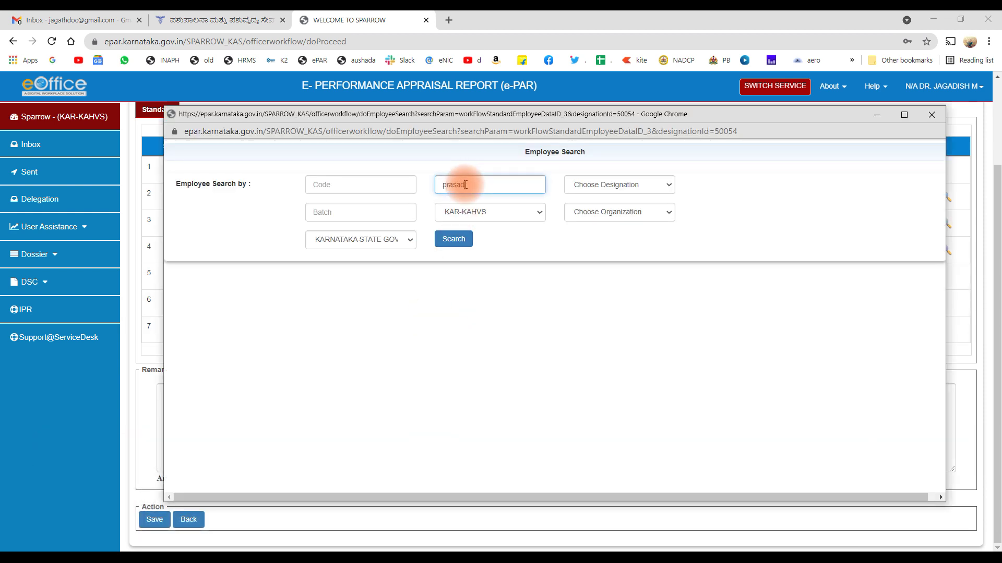
left_click(591, 185)
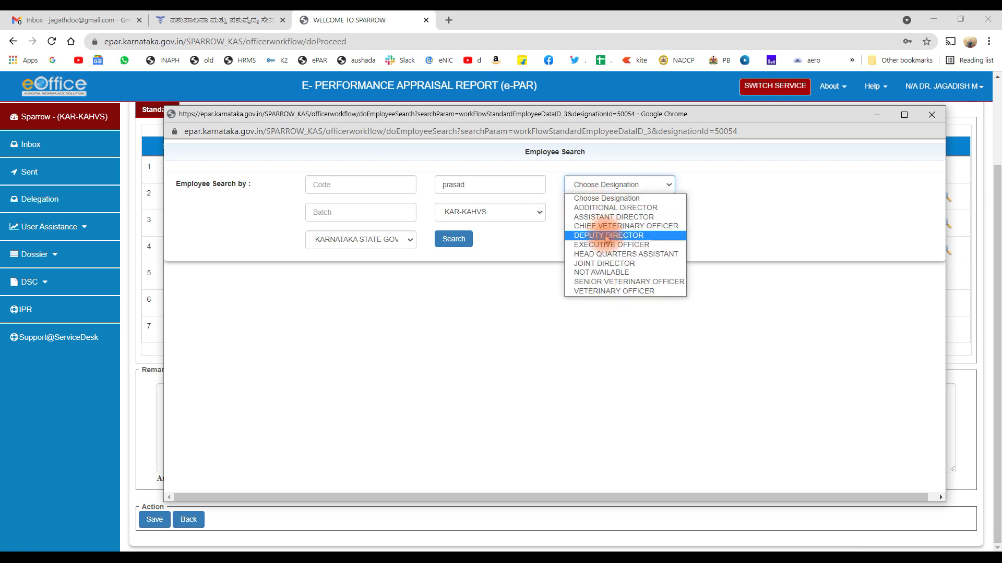
left_click(604, 264)
left_click(462, 244)
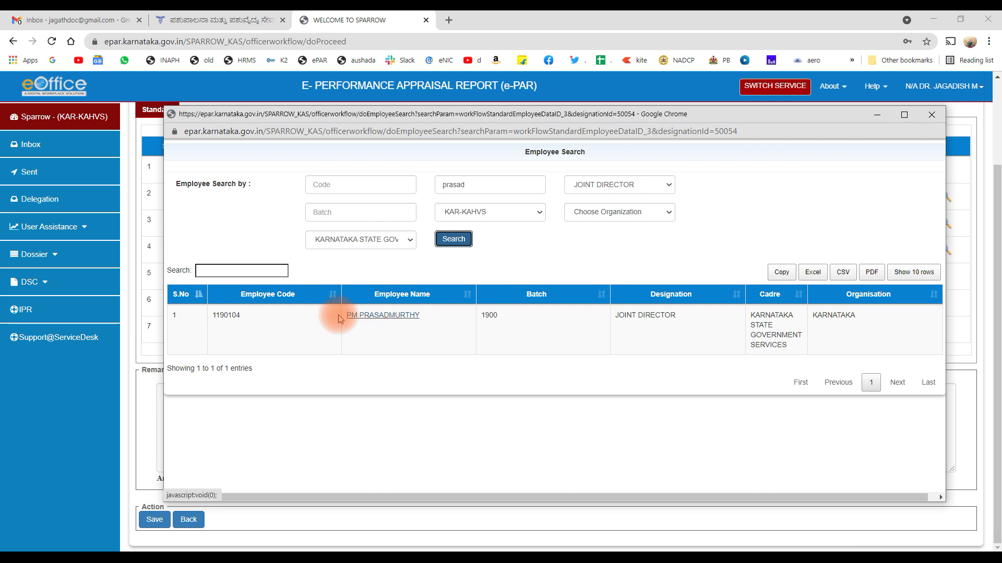
left_click(377, 319)
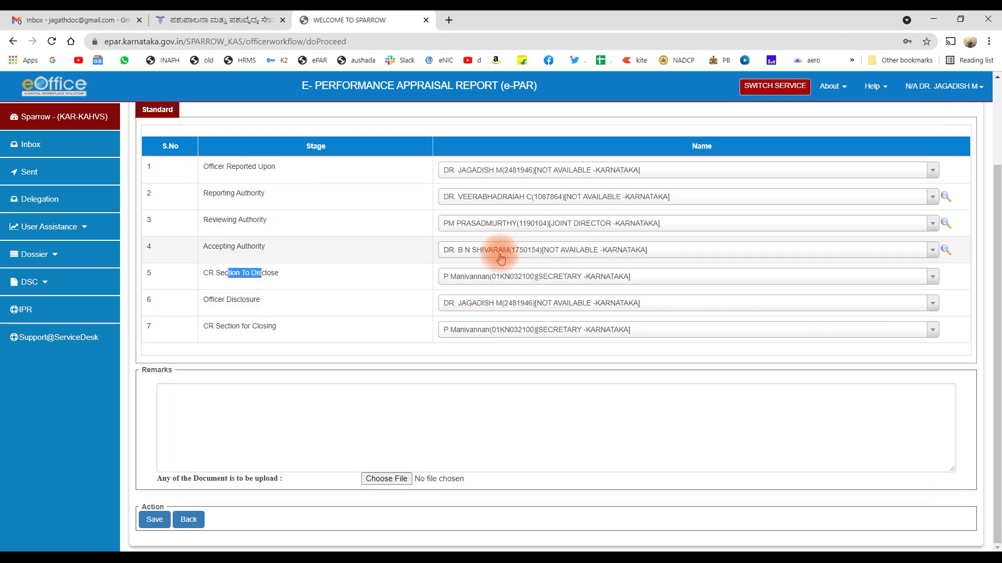
left_click(476, 409)
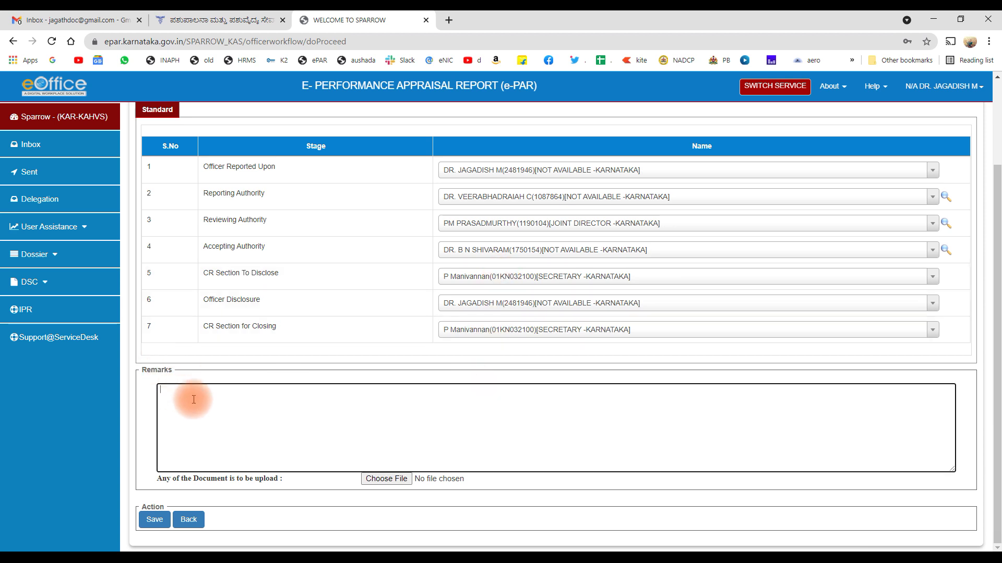
type("eq")
key("BackSpace")
key("BackSpace")
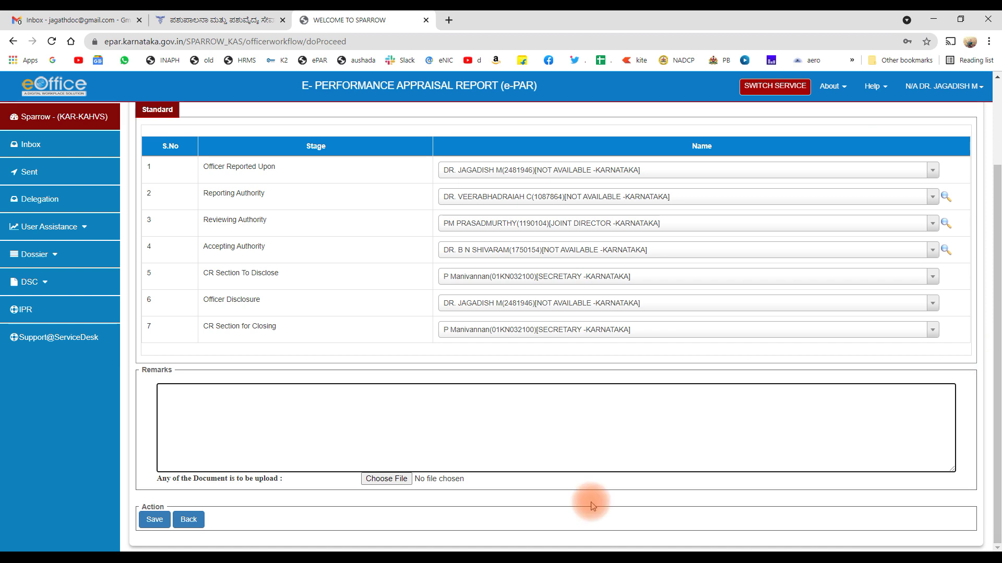
Step: Save the defined workflow with its assigned authorities and check which actions are available for the saved assessment period
left_click(154, 520)
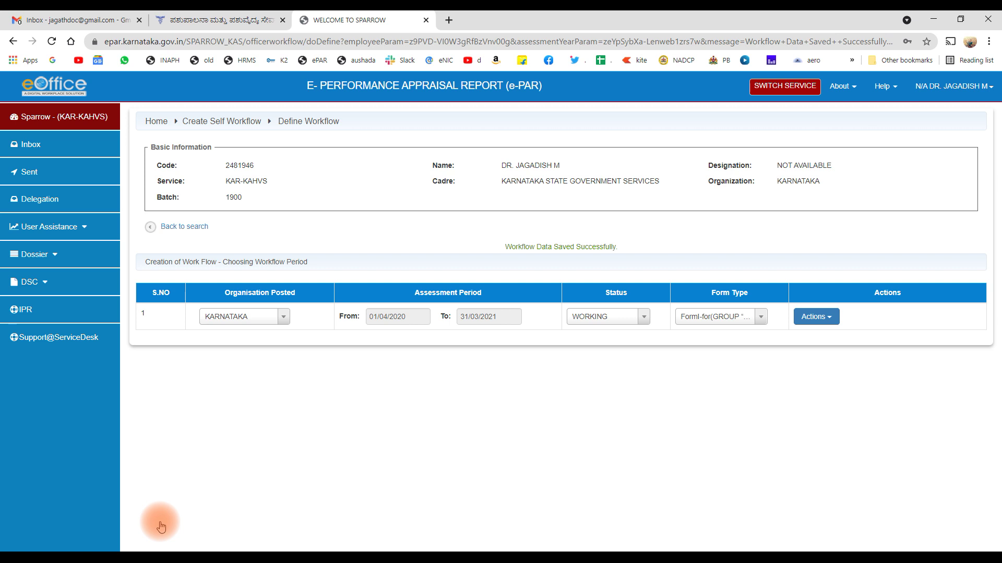
left_click(833, 319)
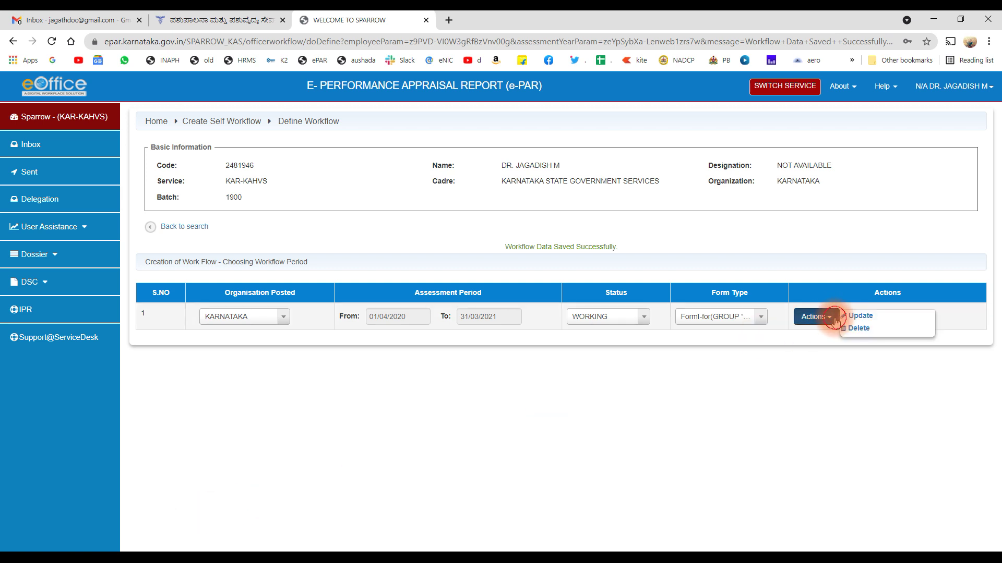
left_click(834, 321)
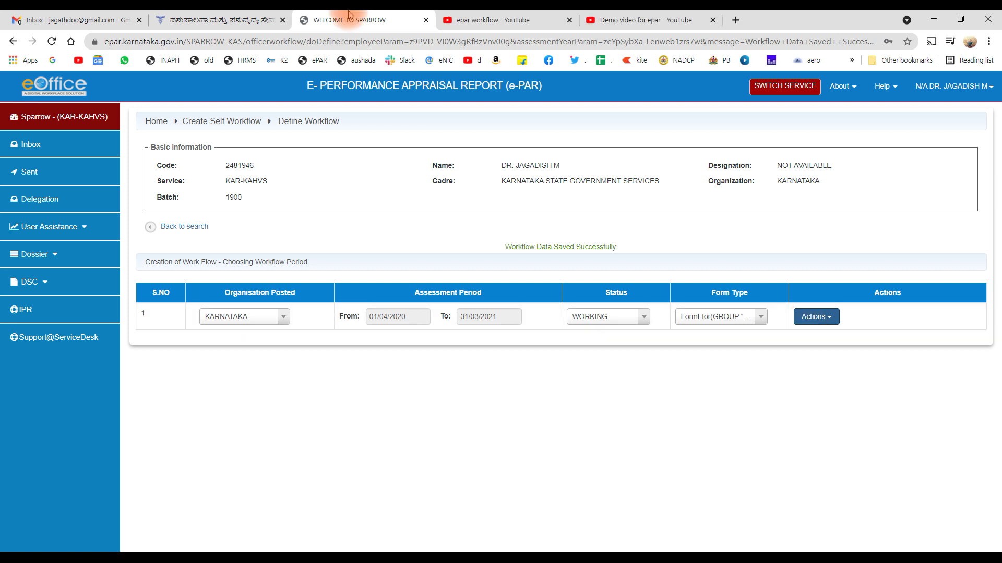
left_click(318, 279)
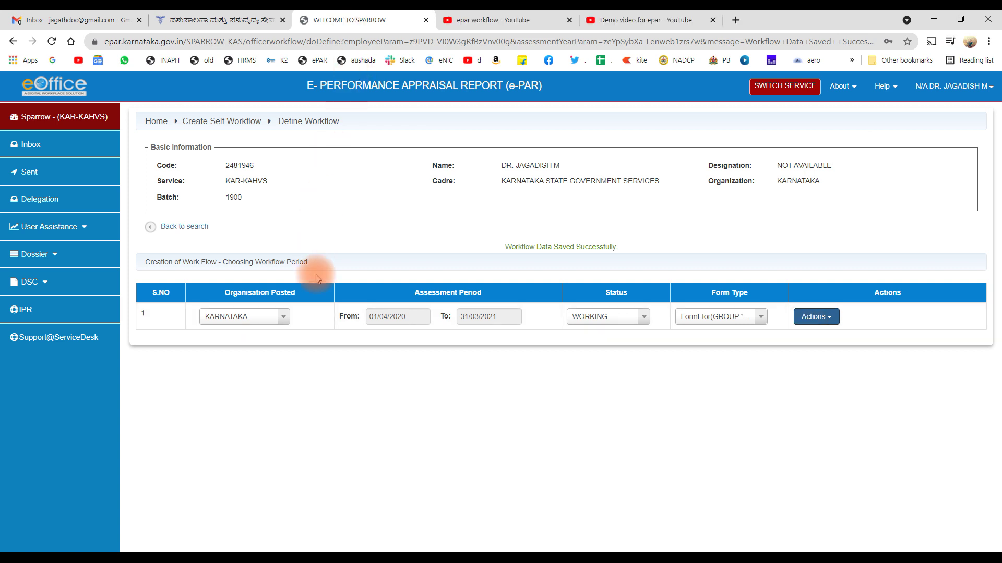
left_click_drag(505, 252, 615, 253)
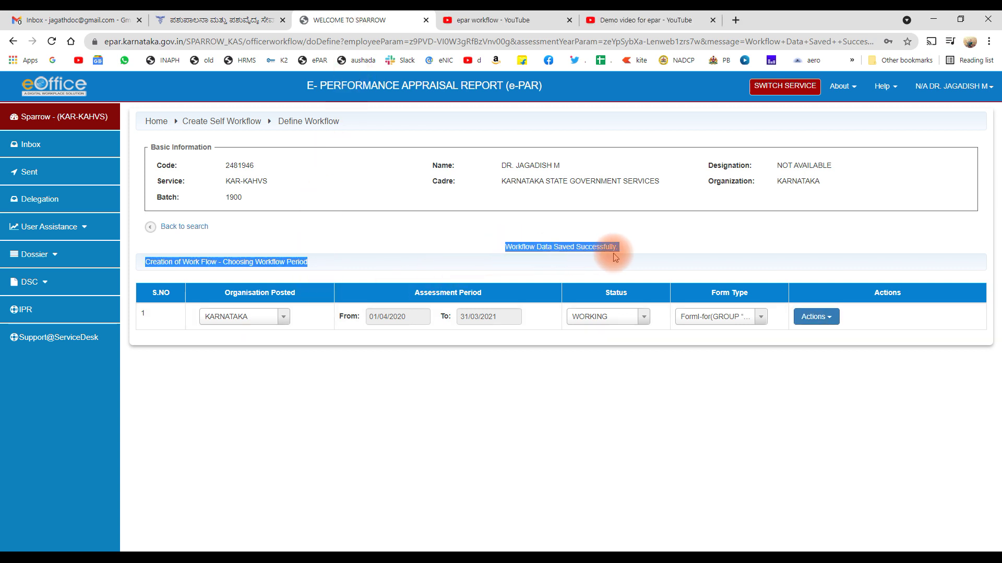
left_click(637, 252)
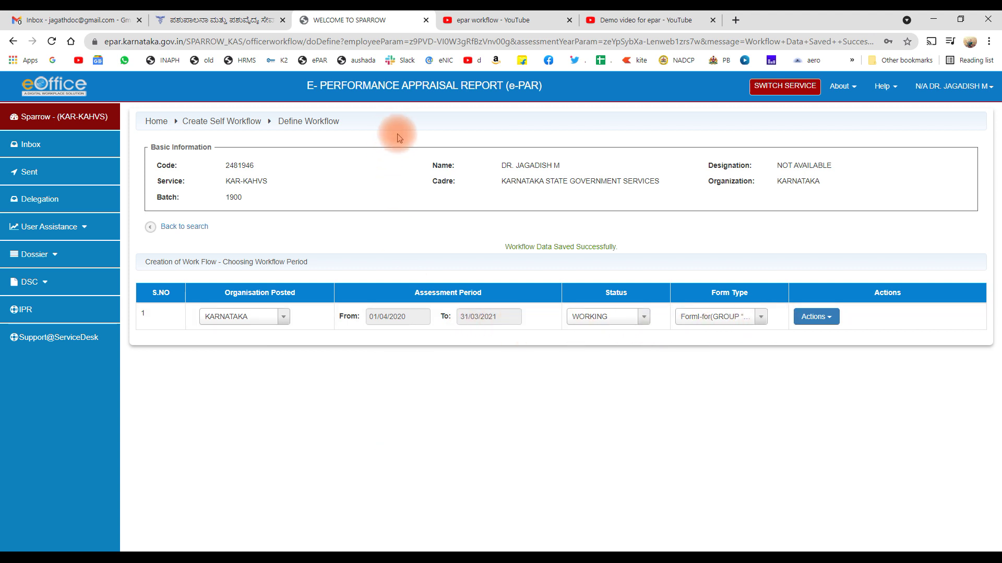
Step: Reopen the workflow for the period 01/04/2020 to 31/03/2021 for updating, review its assigned authorities, and submit the update
left_click(822, 317)
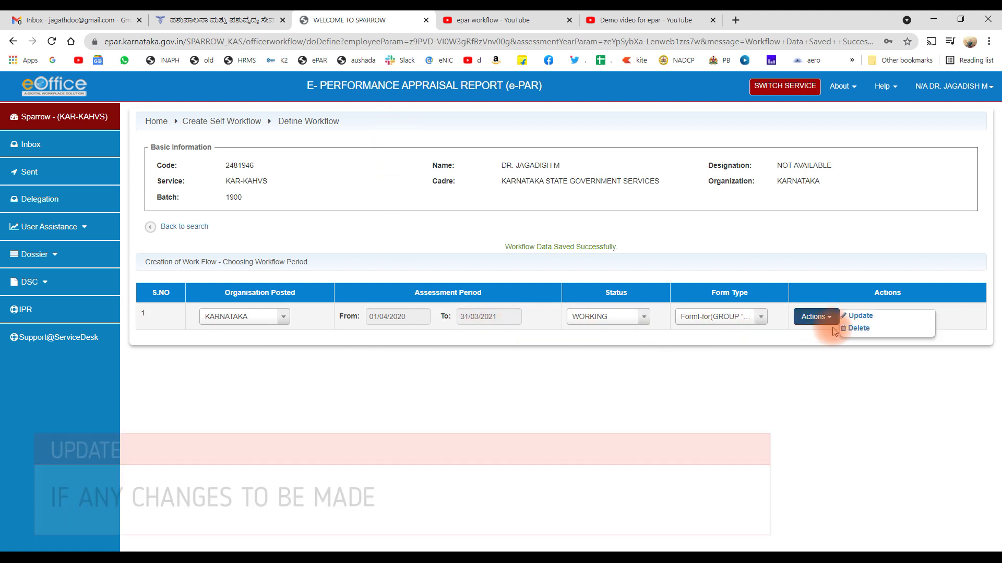
left_click(858, 316)
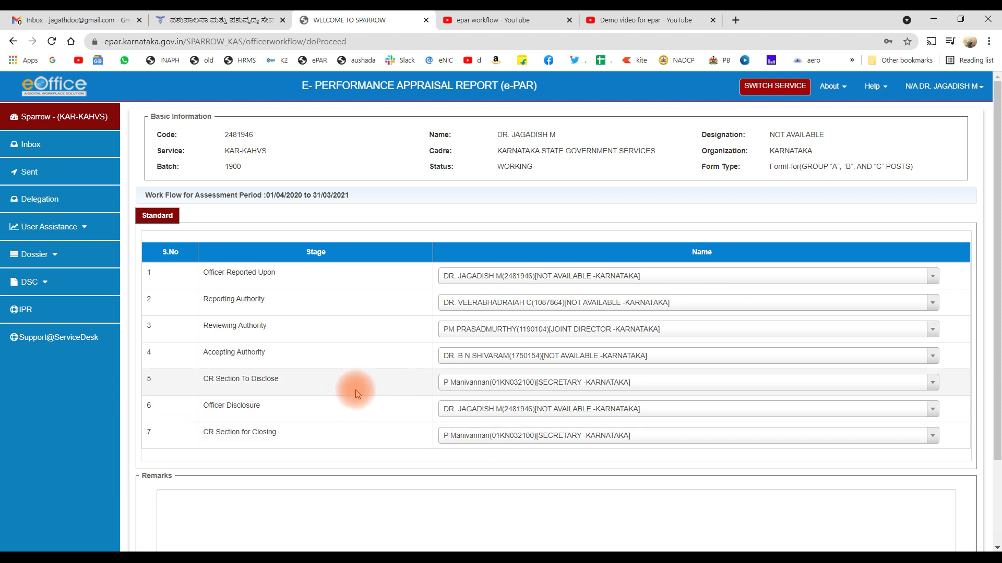
scroll(357, 394, "down", 2)
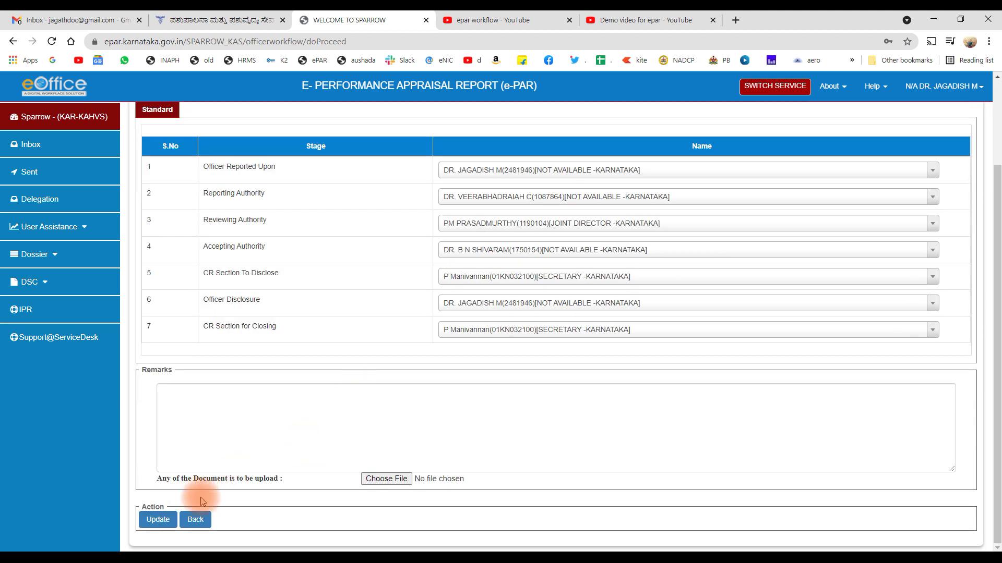
left_click(156, 522)
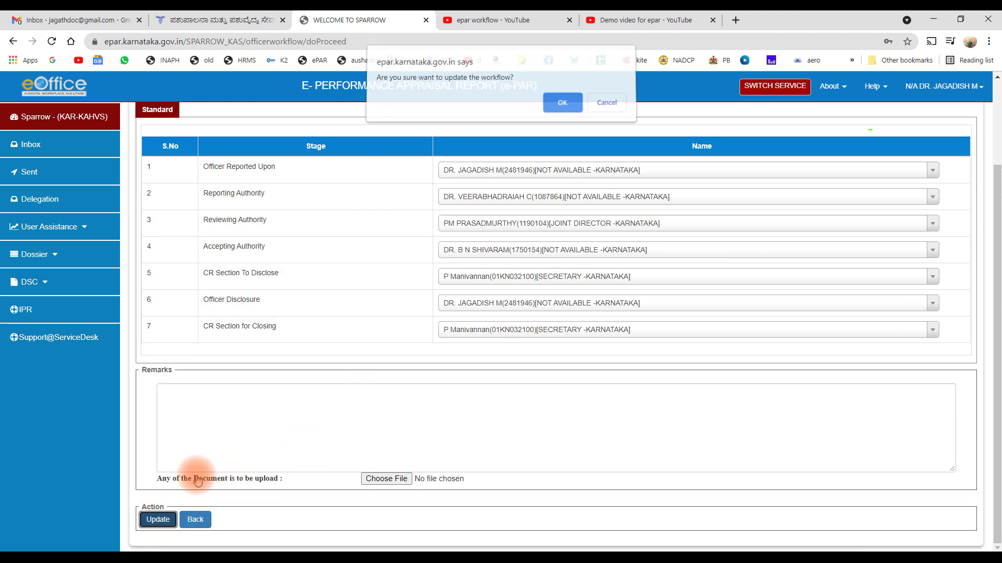
left_click(561, 111)
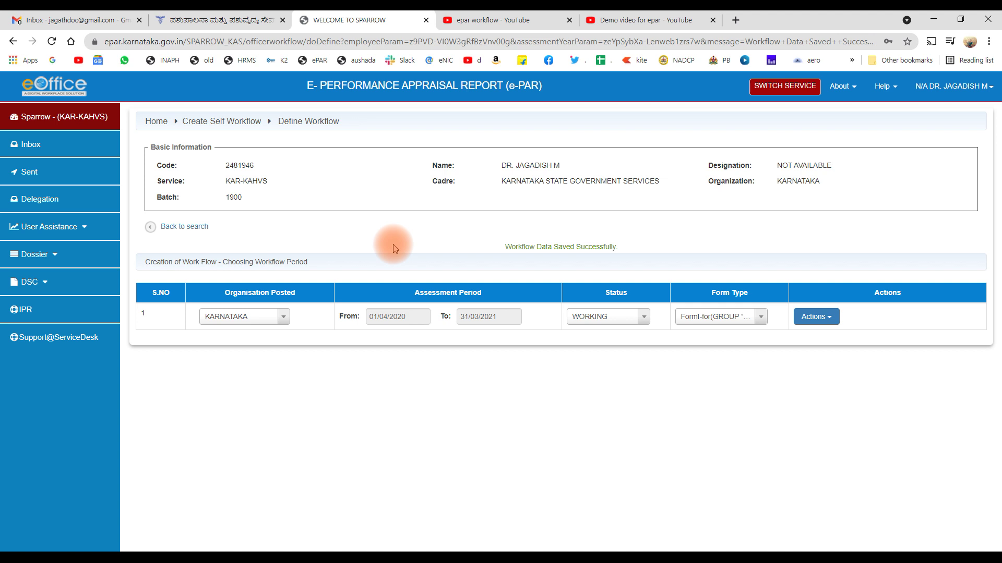
Step: Log out of the officer's account in the performance appraisal portal
left_click(986, 89)
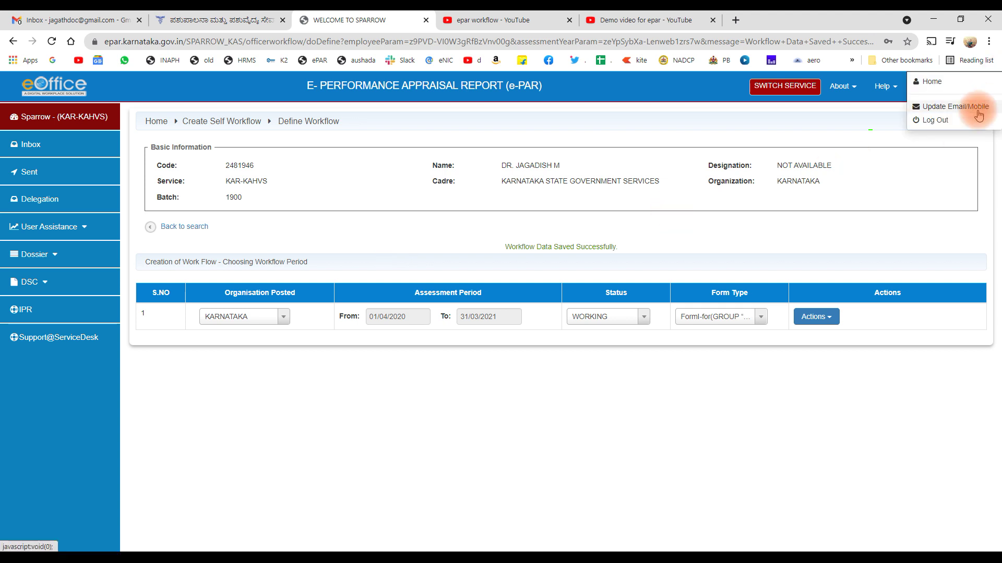
left_click(938, 121)
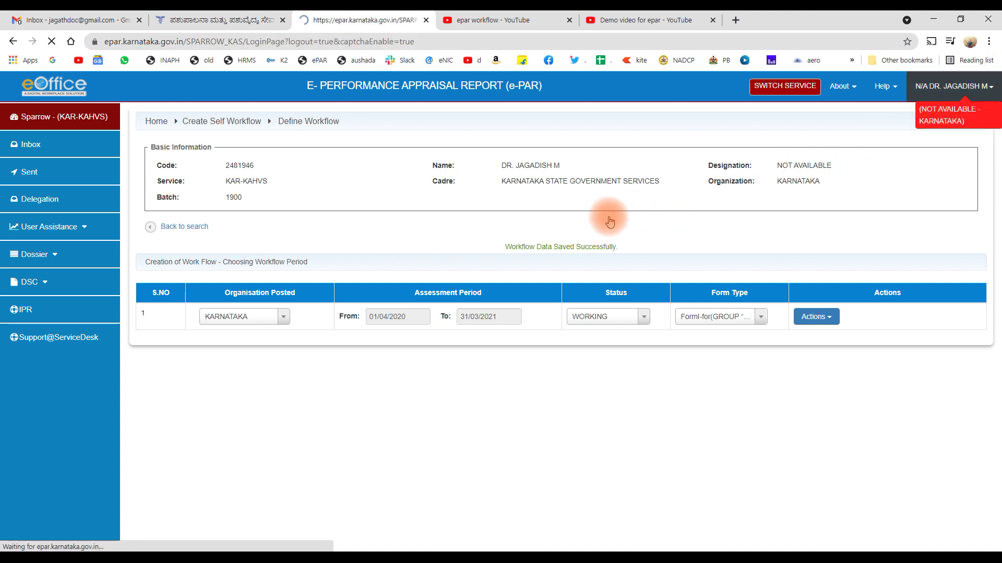